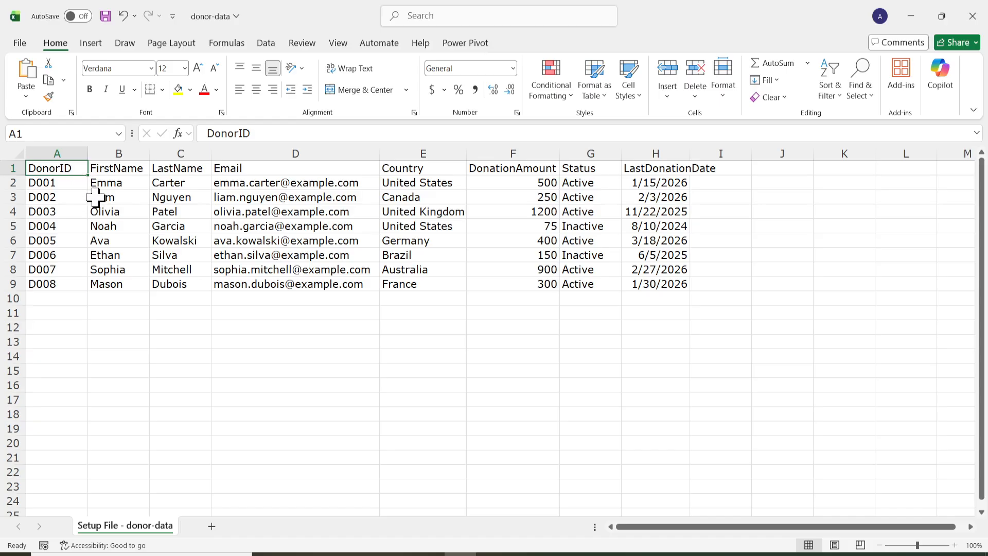
- Convert the donor data range A1:H9 into a table with headers and save the workbook
{"action": "key", "text": "ctrl+a"}
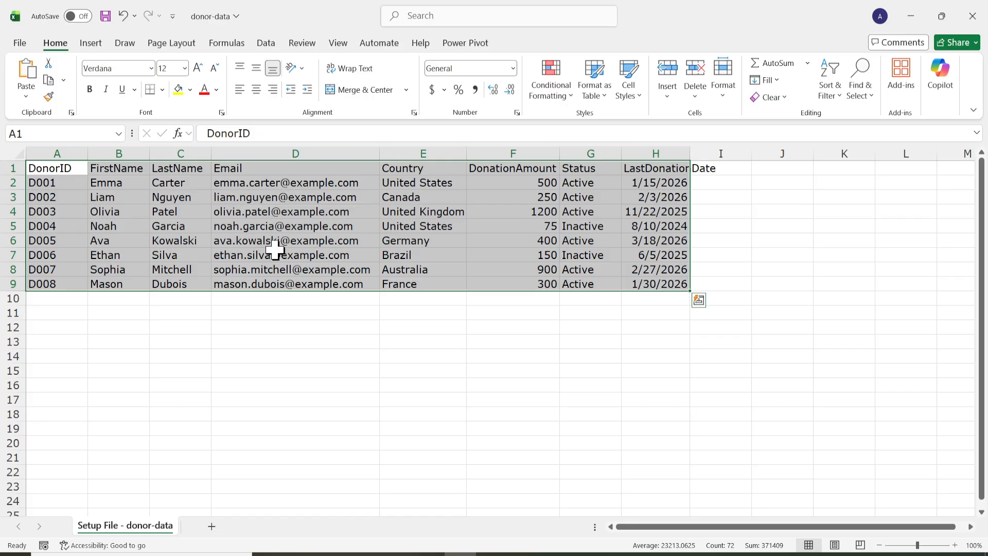
{"action": "key", "text": "ctrl+t"}
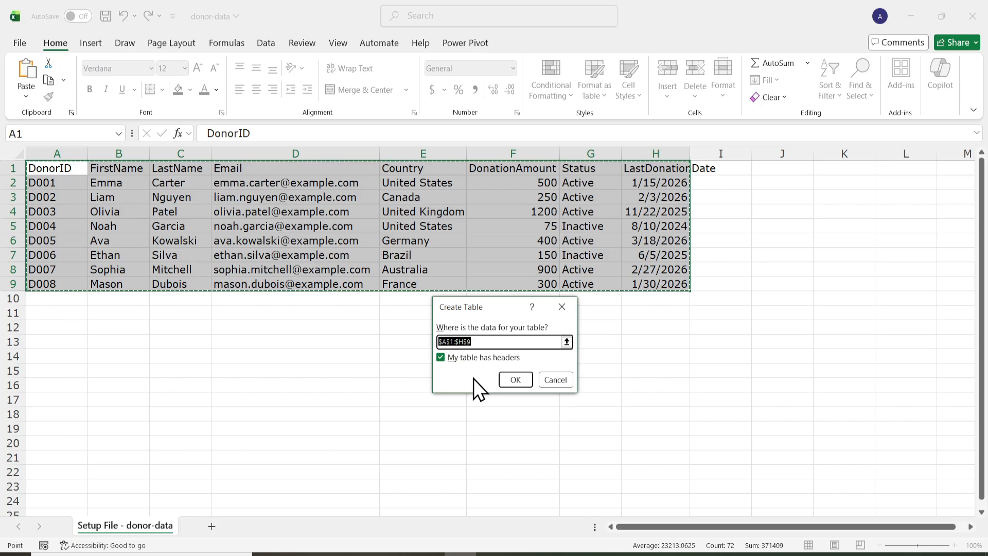
{"action": "left_click", "coordinate": [515, 381]}
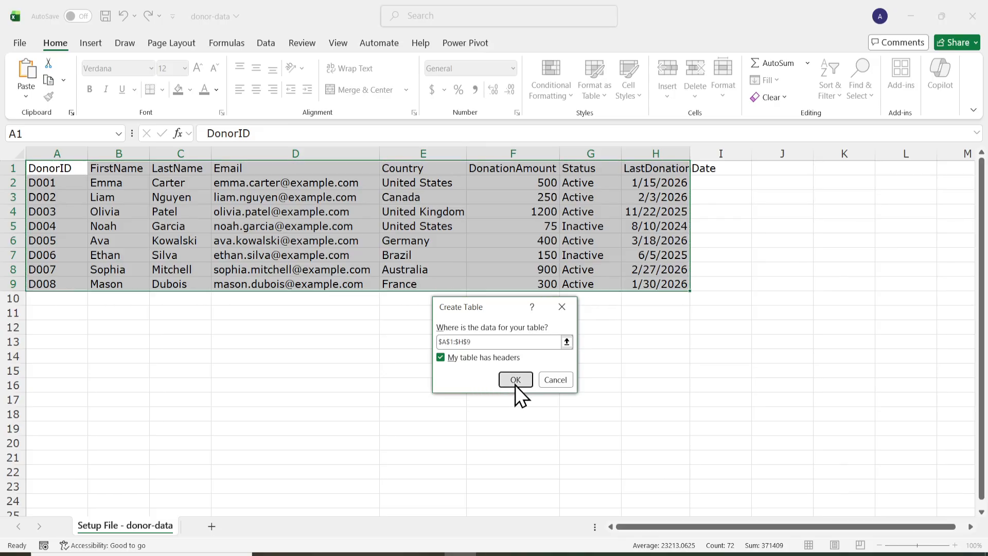
{"action": "left_click", "coordinate": [413, 353]}
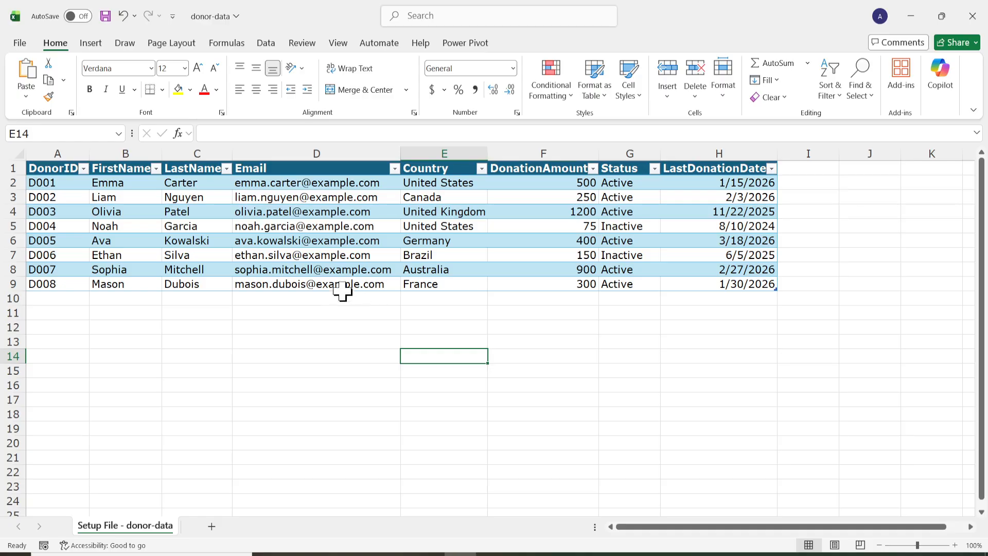
{"action": "left_click", "coordinate": [107, 17]}
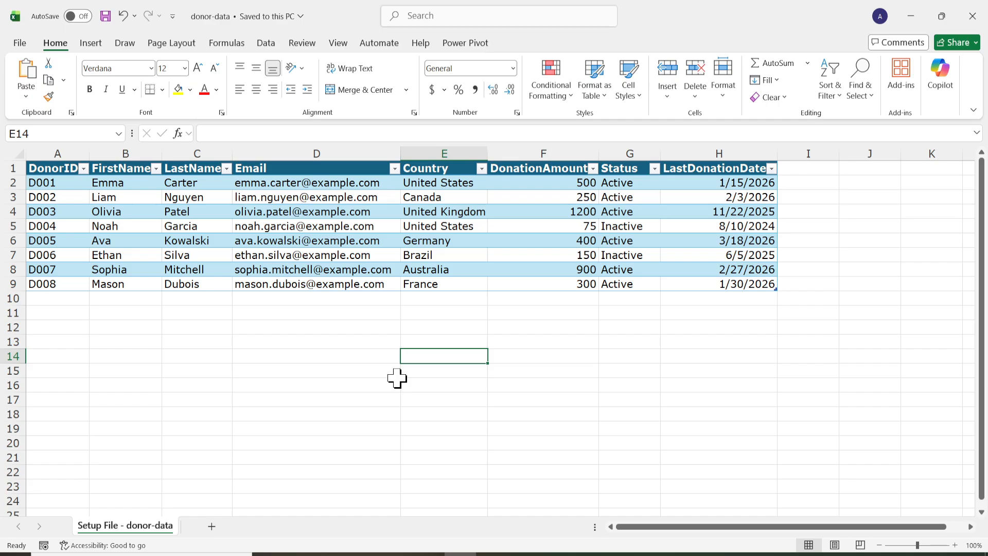
- Switch to Microsoft Lists in the browser and start a new list imported from Excel
{"action": "left_click", "coordinate": [461, 541]}
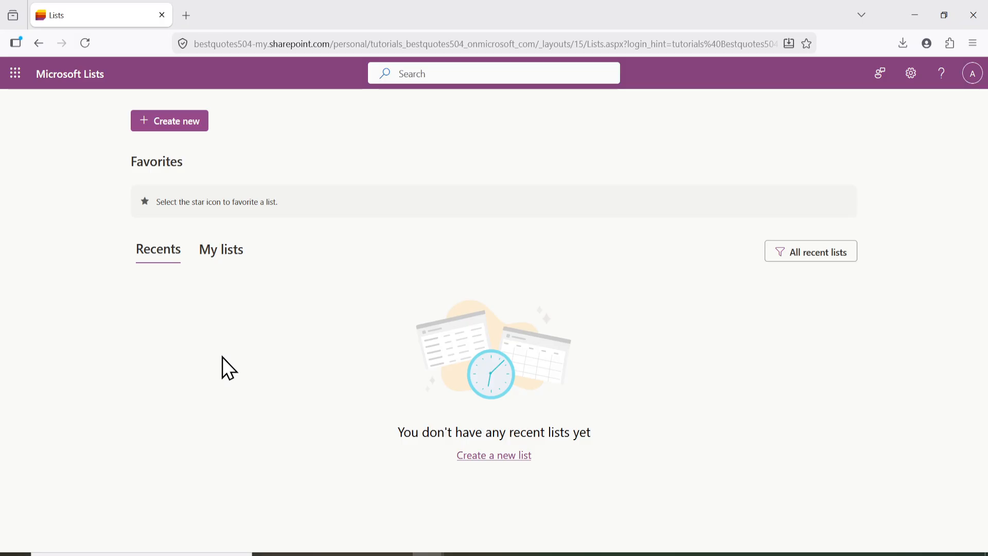
{"action": "left_click", "coordinate": [173, 124]}
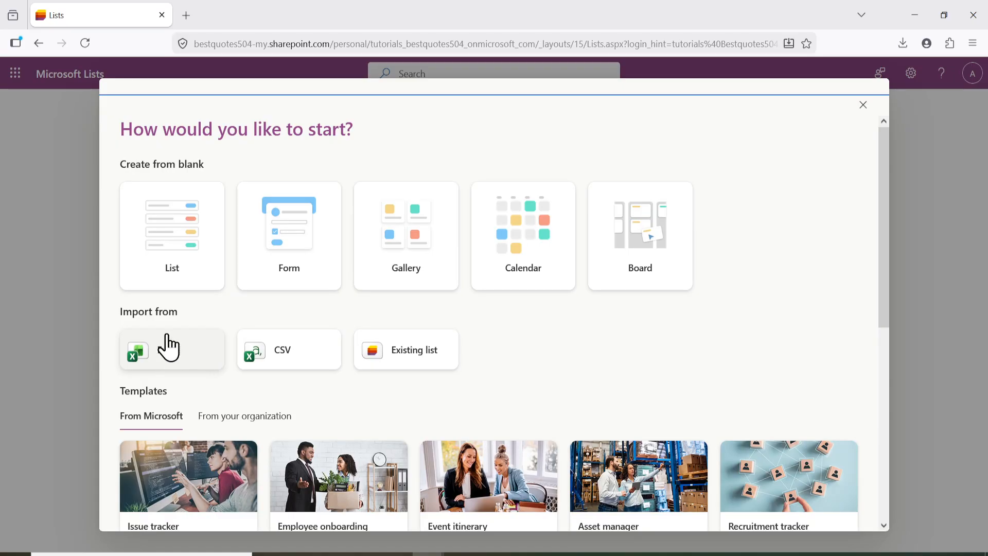
{"action": "left_click_drag", "start_coordinate": [122, 306], "coordinate": [187, 308]}
{"action": "left_click", "coordinate": [187, 308]}
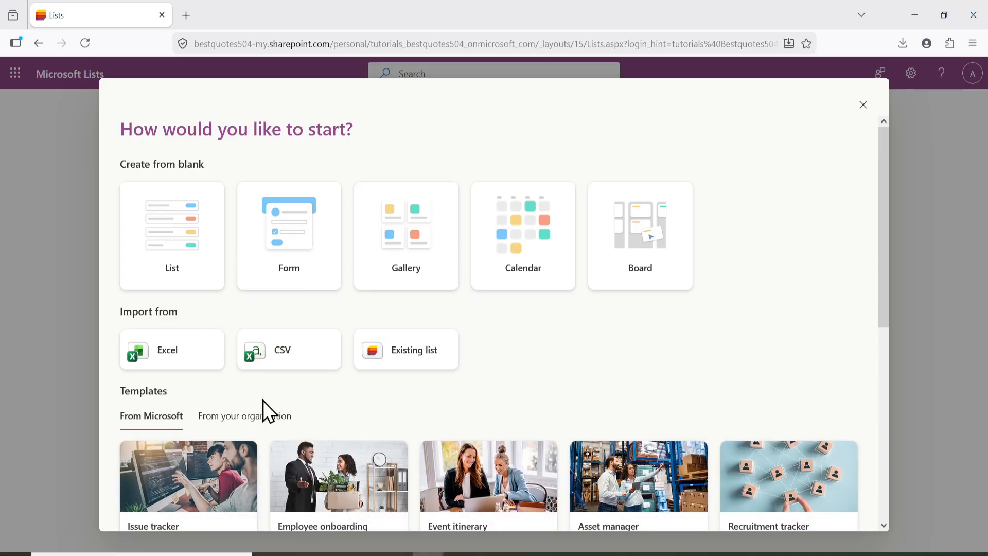
{"action": "left_click", "coordinate": [162, 363]}
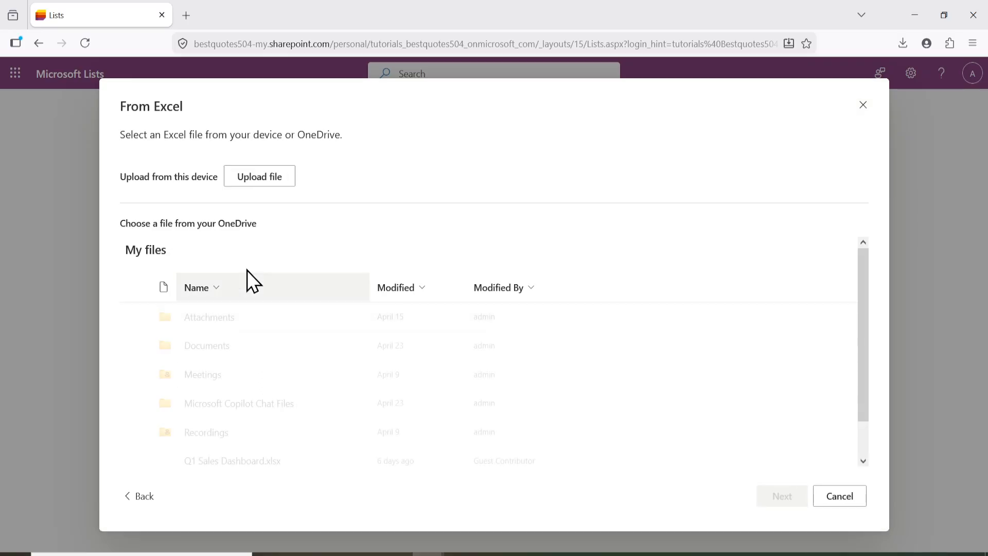
- Upload the donor-data workbook from the Downloads folder as the import source
{"action": "left_click", "coordinate": [260, 180]}
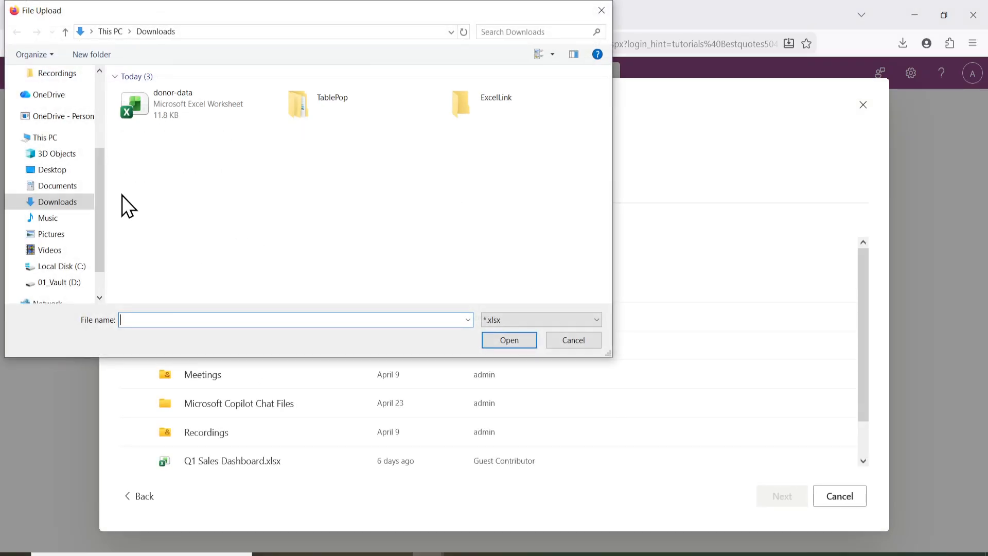
{"action": "left_click", "coordinate": [191, 110]}
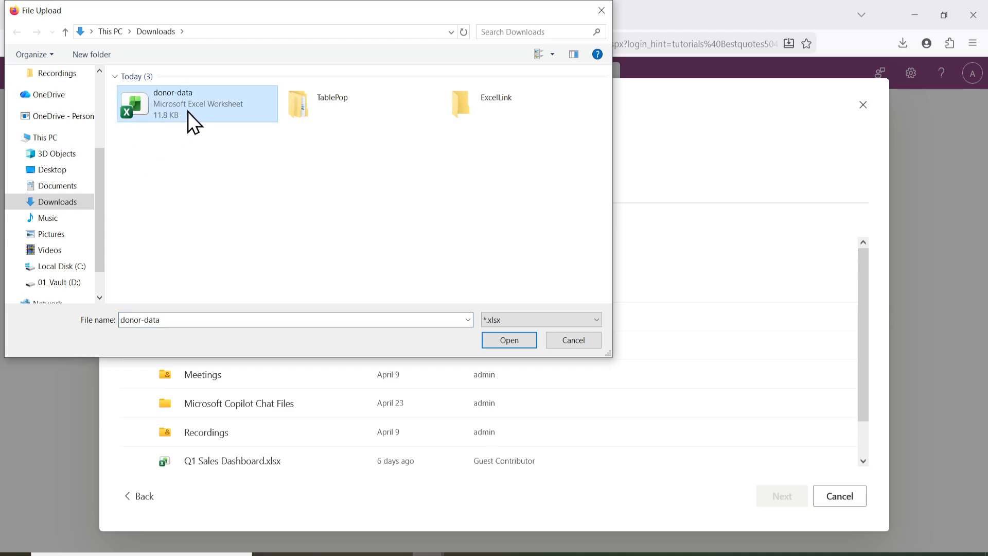
{"action": "double_click", "coordinate": [187, 112]}
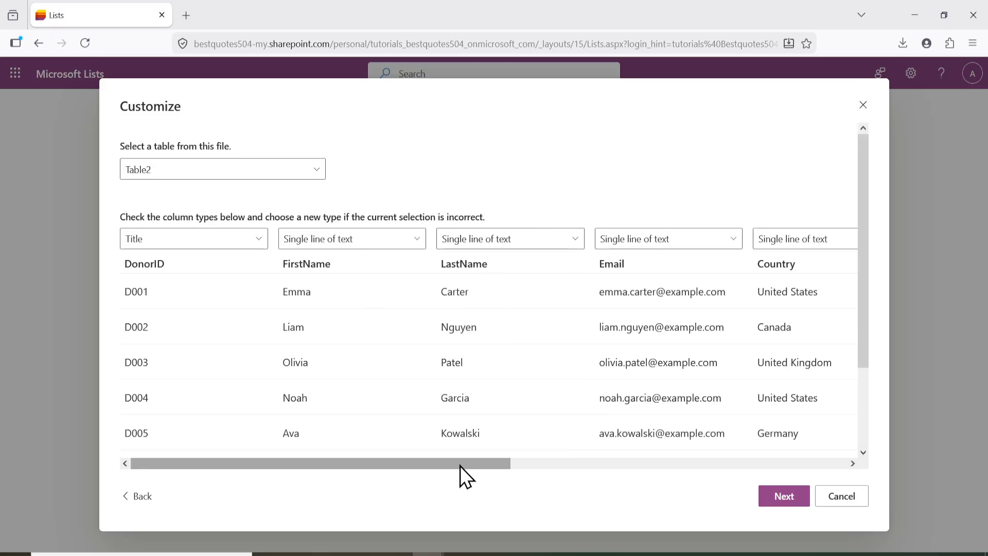
- Examine the imported rows and the available column types for DonorID, FirstName and LastName
{"action": "left_click_drag", "start_coordinate": [460, 465], "coordinate": [392, 463]}
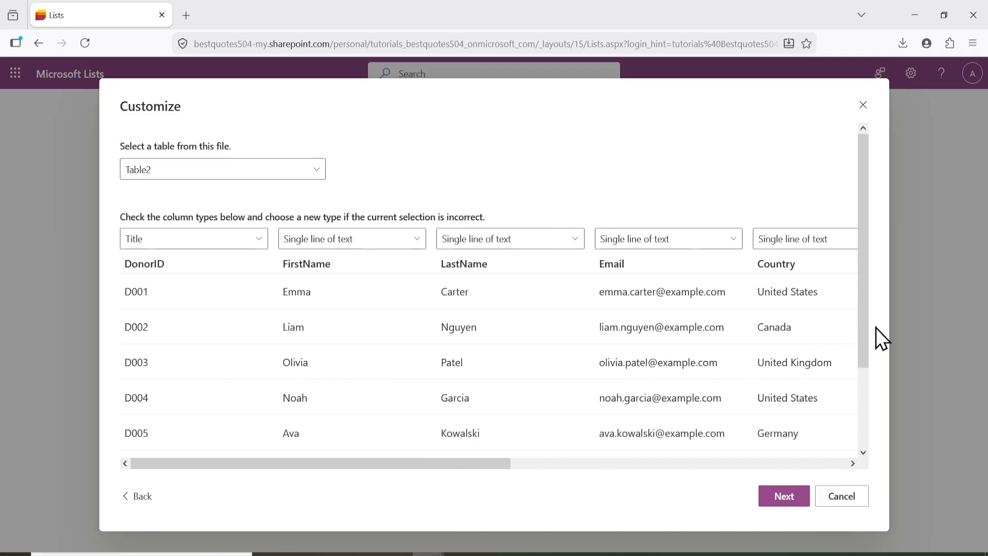
{"action": "left_click_drag", "start_coordinate": [866, 325], "coordinate": [874, 385]}
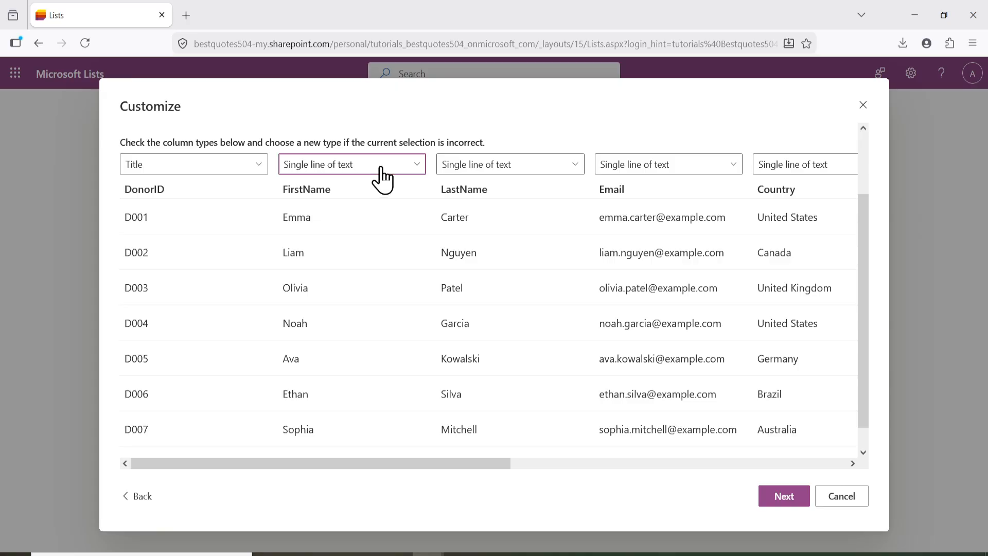
{"action": "left_click", "coordinate": [382, 172]}
{"action": "left_click", "coordinate": [386, 172]}
{"action": "left_click", "coordinate": [496, 173]}
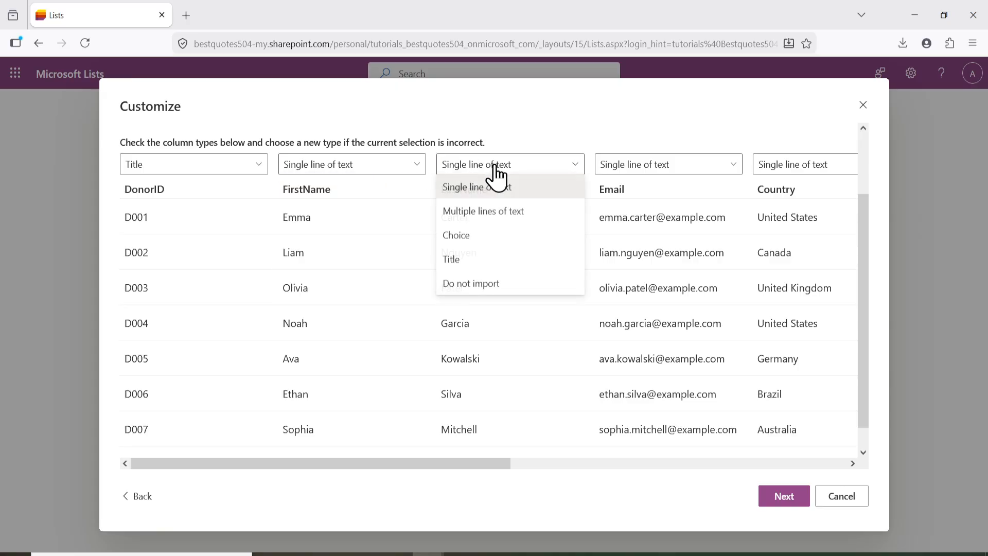
{"action": "left_click", "coordinate": [497, 174]}
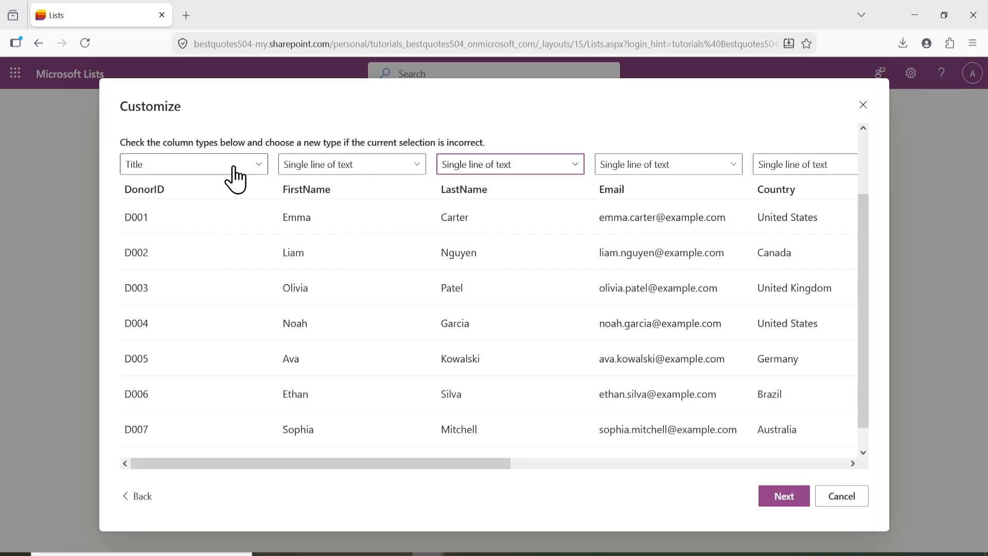
{"action": "left_click", "coordinate": [202, 166]}
{"action": "left_click", "coordinate": [199, 169]}
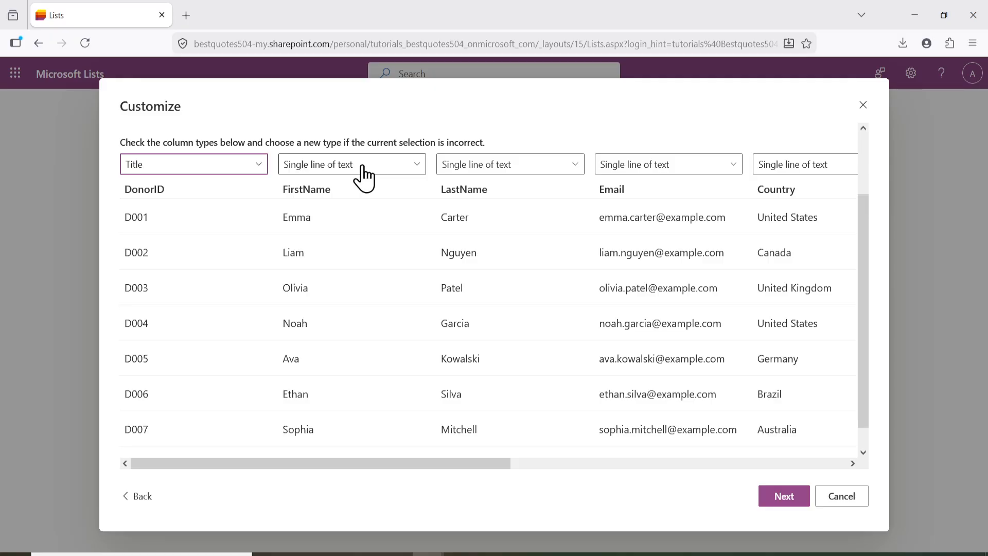
{"action": "left_click", "coordinate": [363, 167]}
{"action": "left_click", "coordinate": [363, 167]}
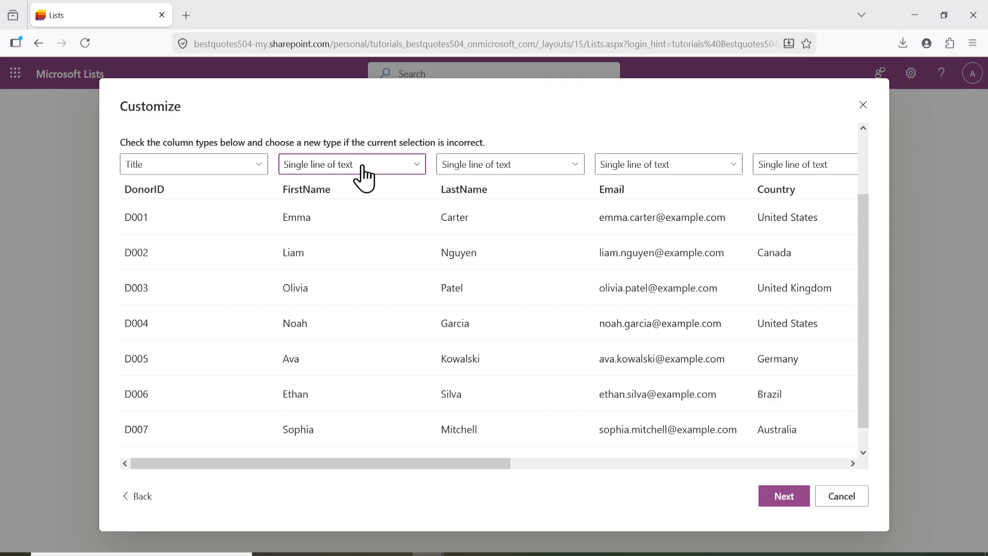
{"action": "left_click", "coordinate": [405, 168]}
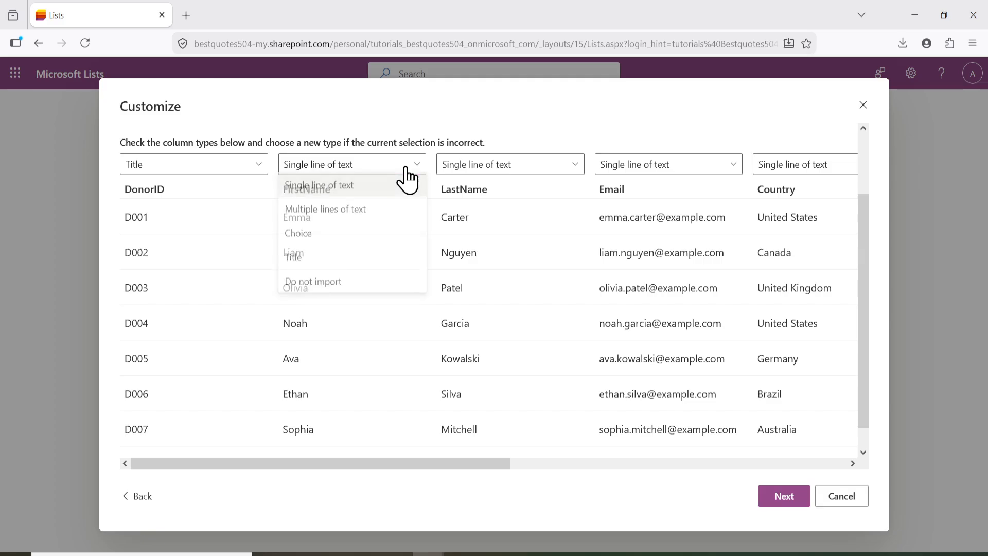
{"action": "left_click", "coordinate": [405, 168]}
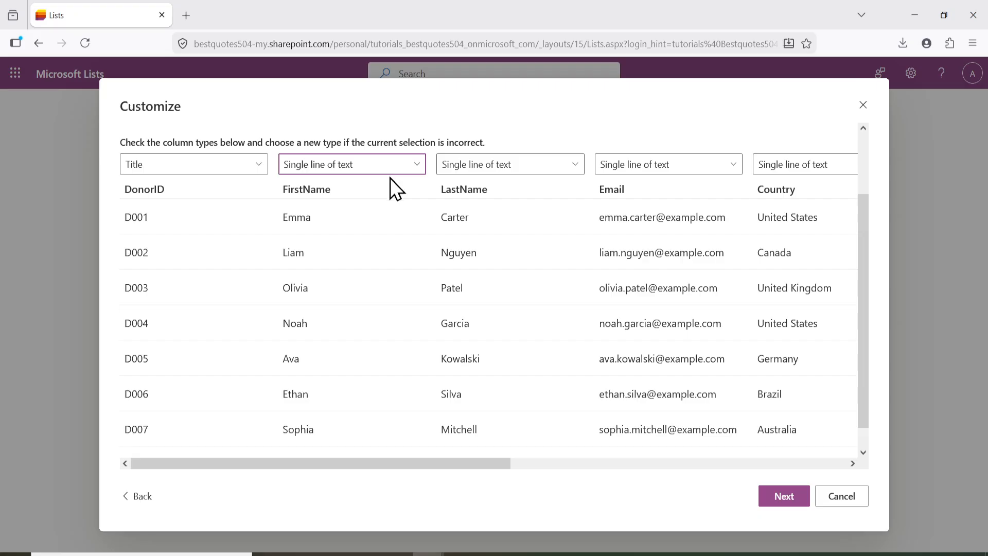
- Set the Country column's type to Choice and the DonationAmount column's type to Currency
{"action": "left_click_drag", "start_coordinate": [435, 457], "coordinate": [773, 475]}
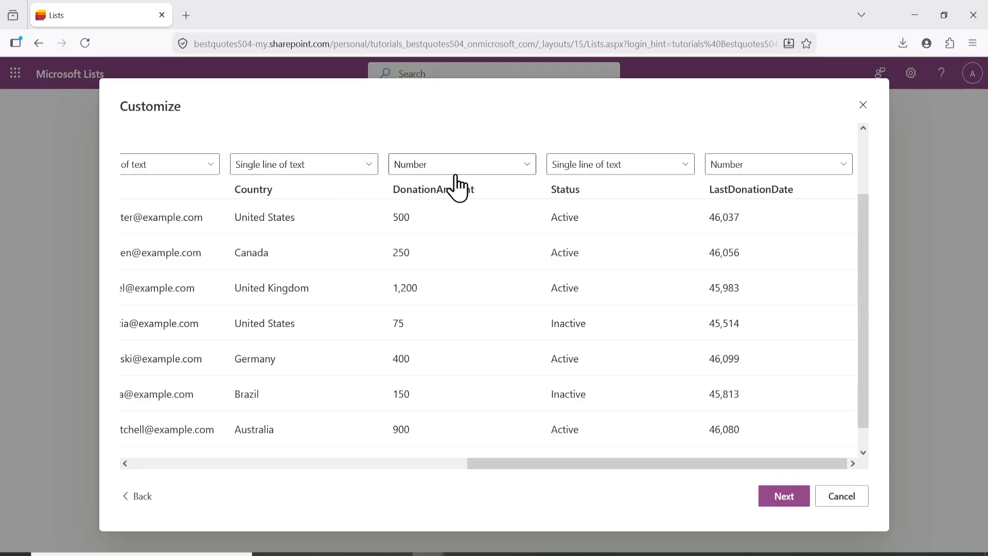
{"action": "left_click", "coordinate": [296, 173]}
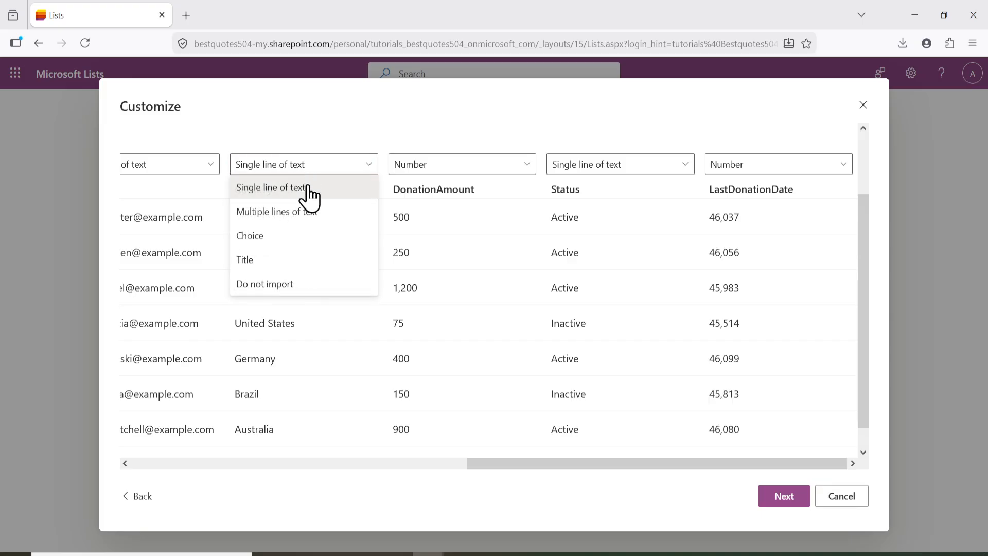
{"action": "left_click", "coordinate": [276, 236]}
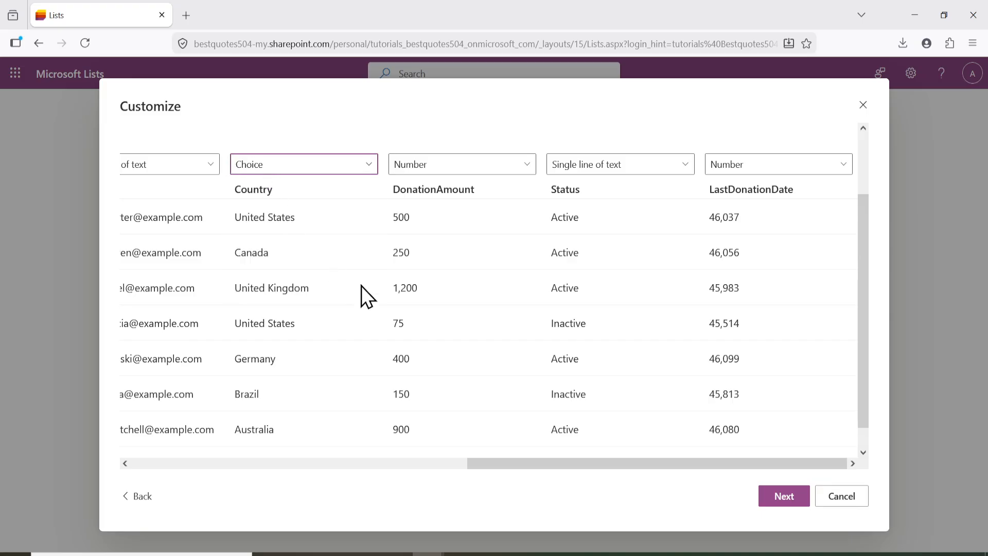
{"action": "left_click_drag", "start_coordinate": [607, 470], "coordinate": [598, 468]}
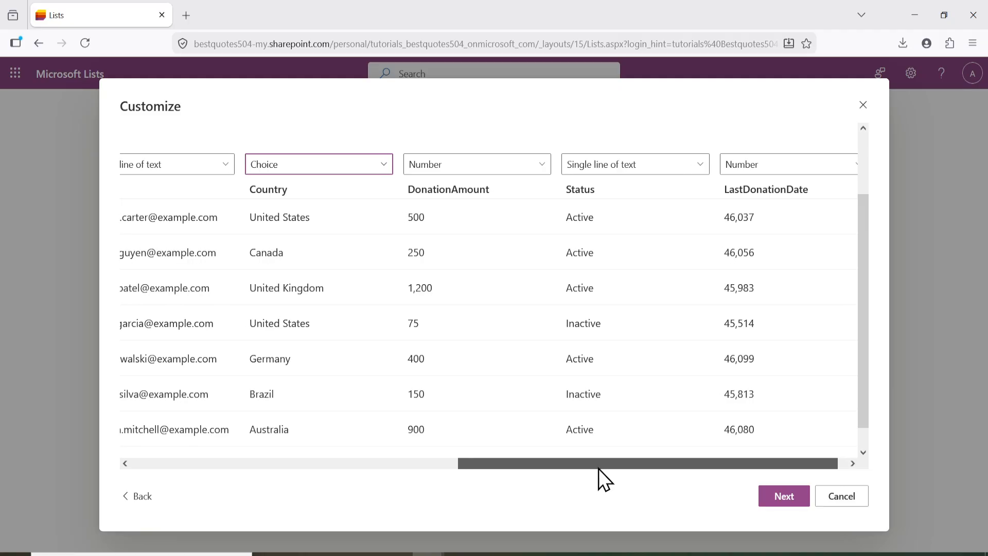
{"action": "left_click", "coordinate": [458, 175]}
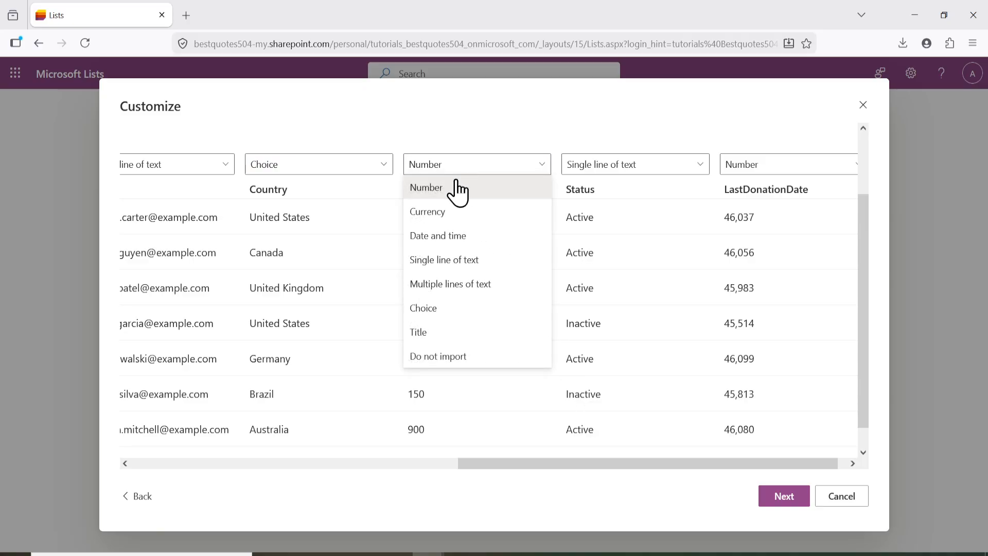
{"action": "left_click", "coordinate": [453, 211]}
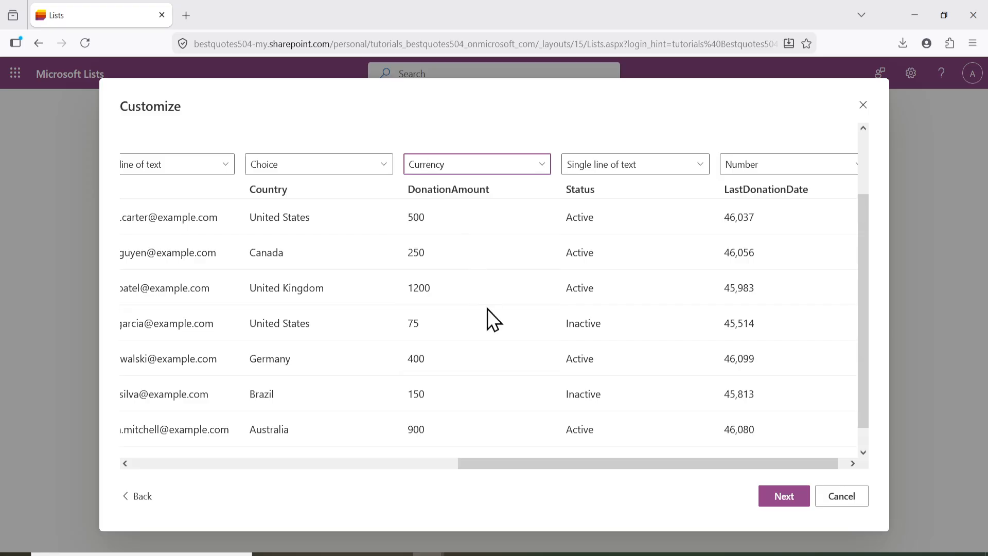
- Set the Status column's type to Choice and the LastDonationDate column's type to Date and time
{"action": "left_click_drag", "start_coordinate": [532, 464], "coordinate": [570, 457]}
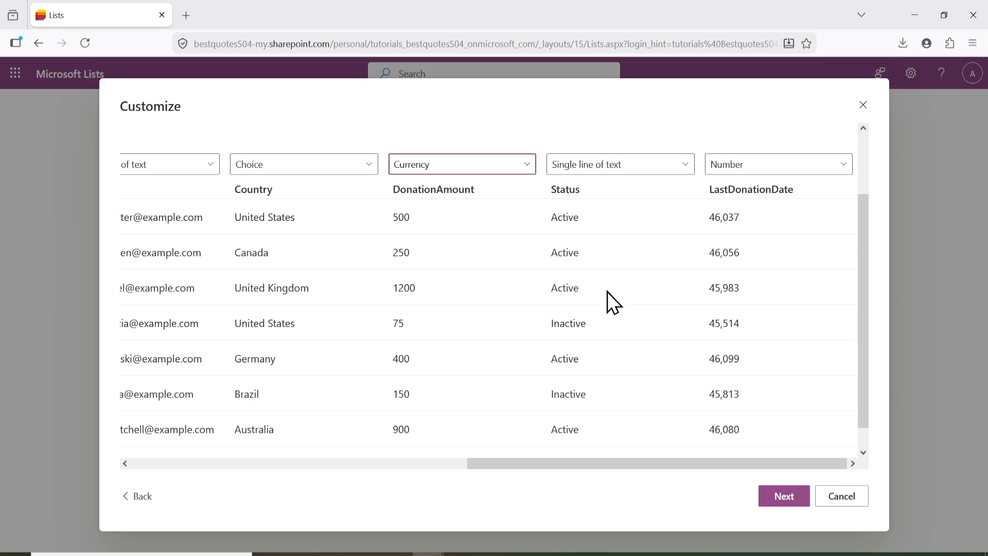
{"action": "left_click", "coordinate": [600, 175]}
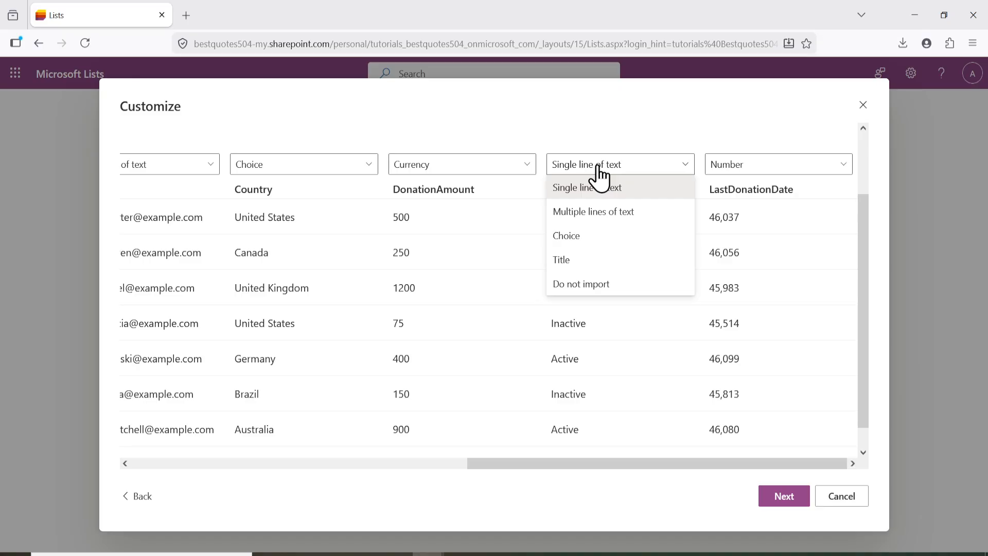
{"action": "left_click", "coordinate": [591, 236]}
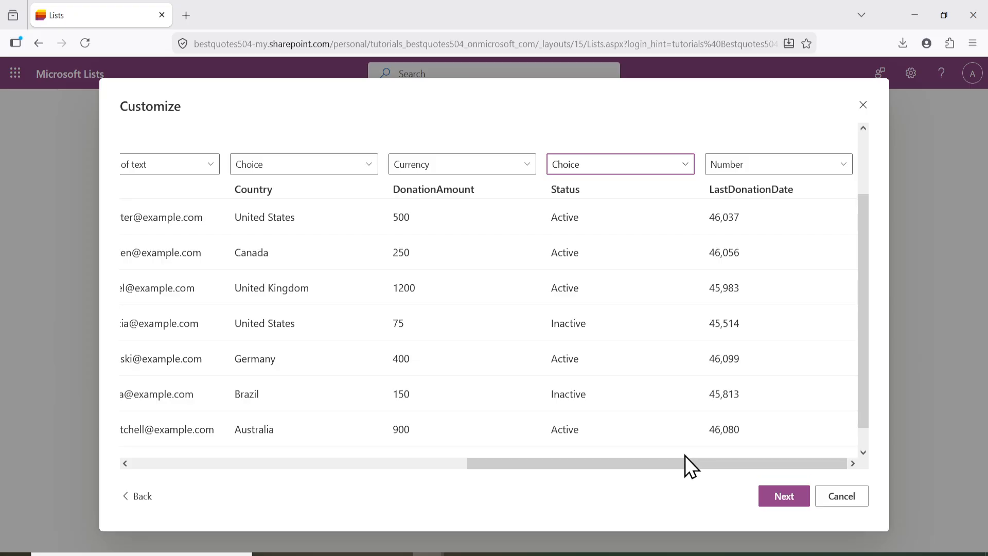
{"action": "left_click", "coordinate": [764, 170]}
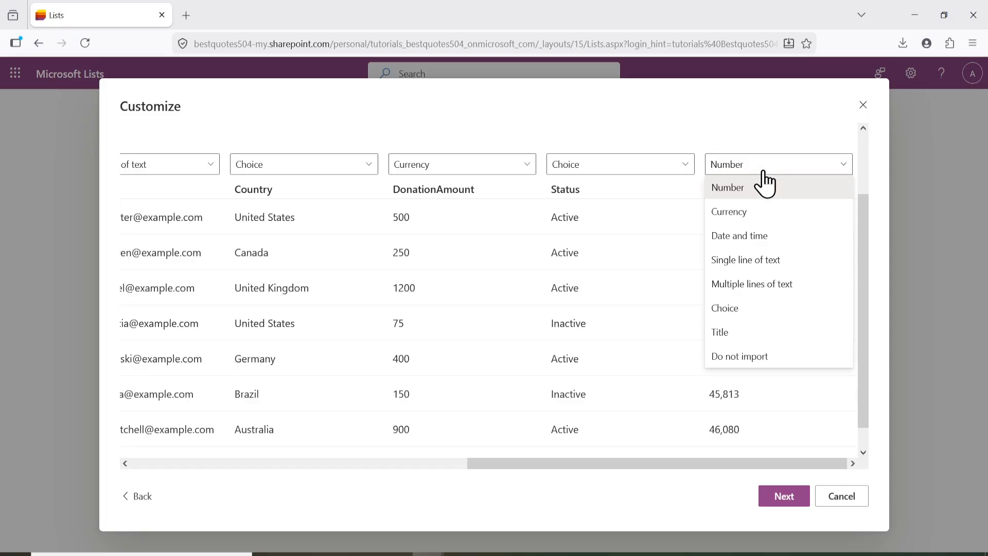
{"action": "left_click", "coordinate": [757, 238]}
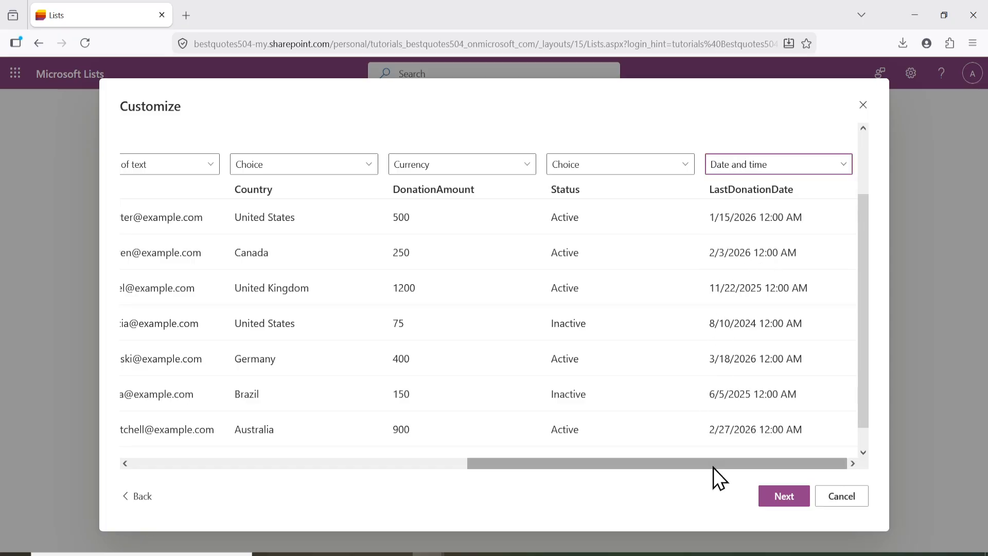
{"action": "left_click_drag", "start_coordinate": [733, 468], "coordinate": [817, 452]}
{"action": "left_click_drag", "start_coordinate": [681, 465], "coordinate": [666, 439]}
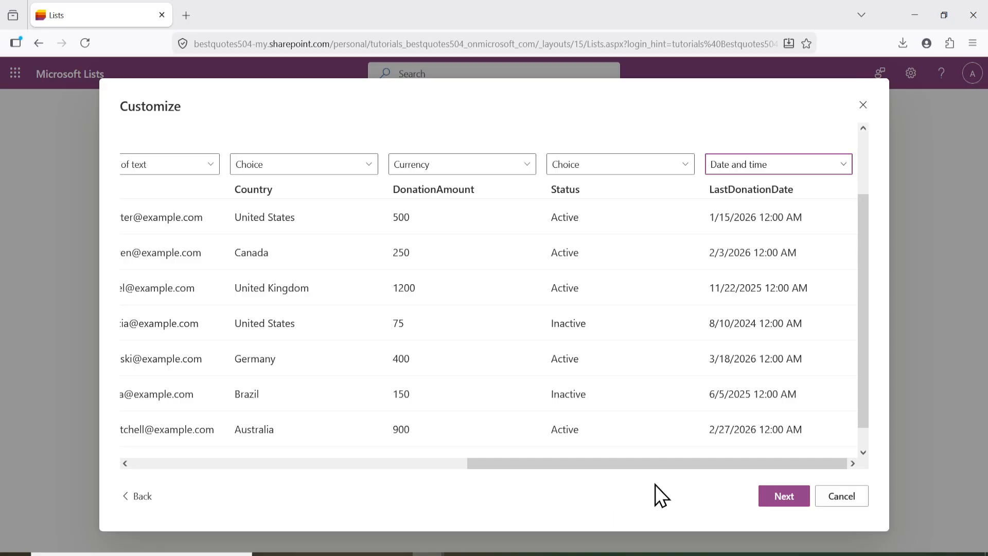
- Accept the column types and create the list in My lists, keeping the name donor-data
{"action": "left_click", "coordinate": [796, 495]}
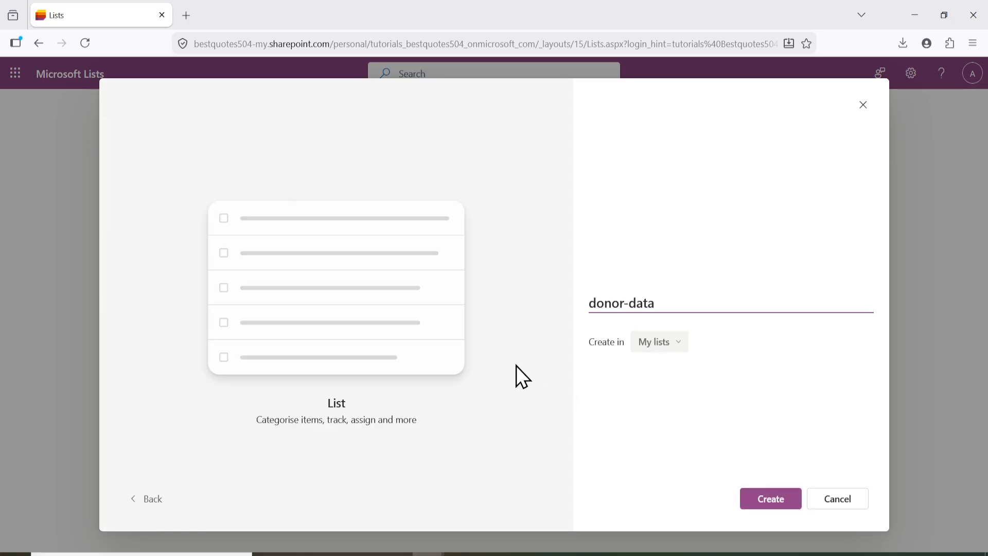
{"action": "left_click_drag", "start_coordinate": [671, 302], "coordinate": [571, 302]}
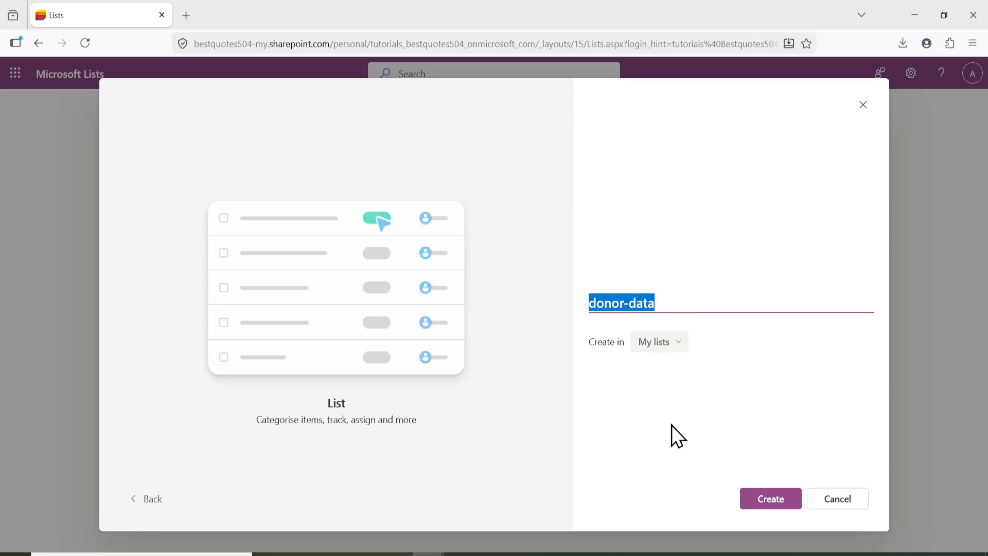
{"action": "left_click", "coordinate": [699, 458]}
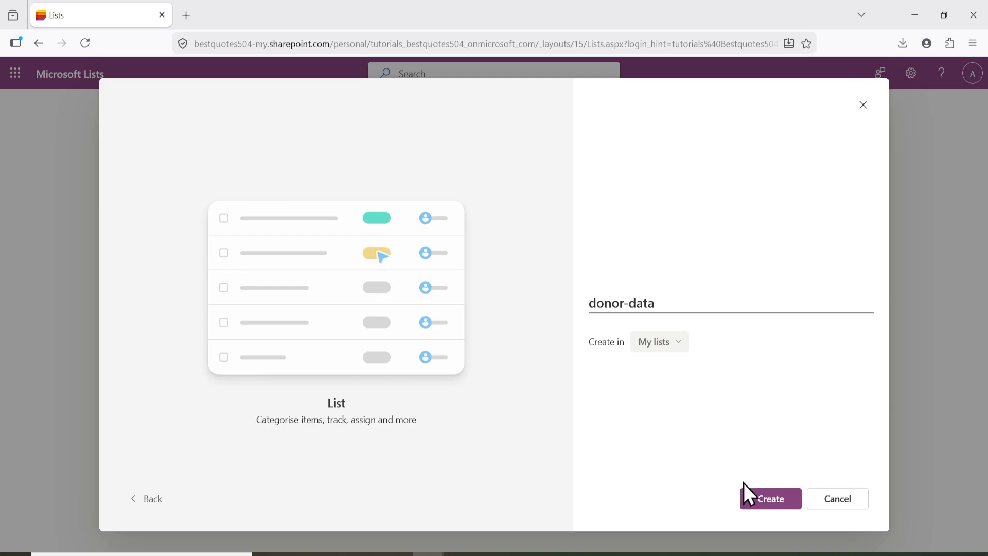
{"action": "left_click", "coordinate": [654, 344]}
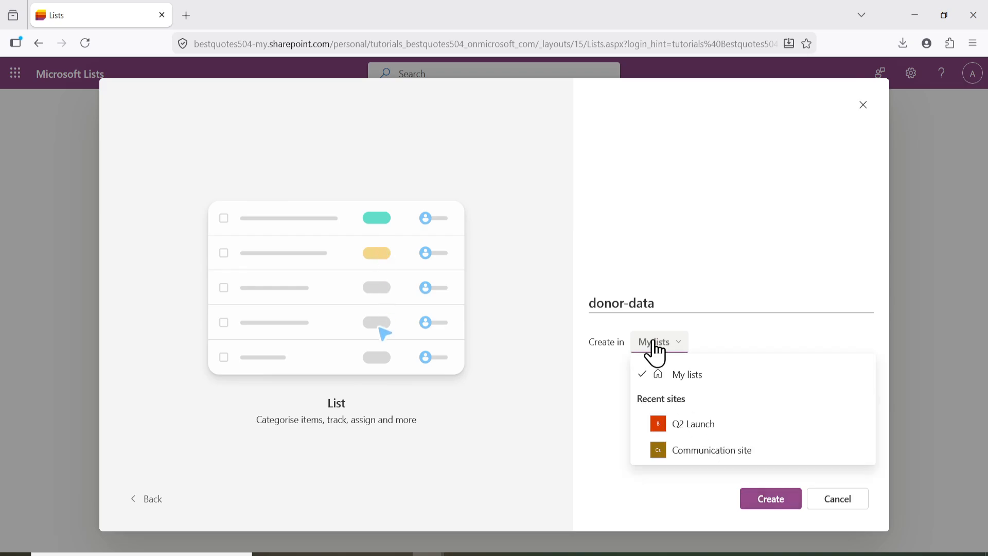
{"action": "left_click", "coordinate": [654, 342]}
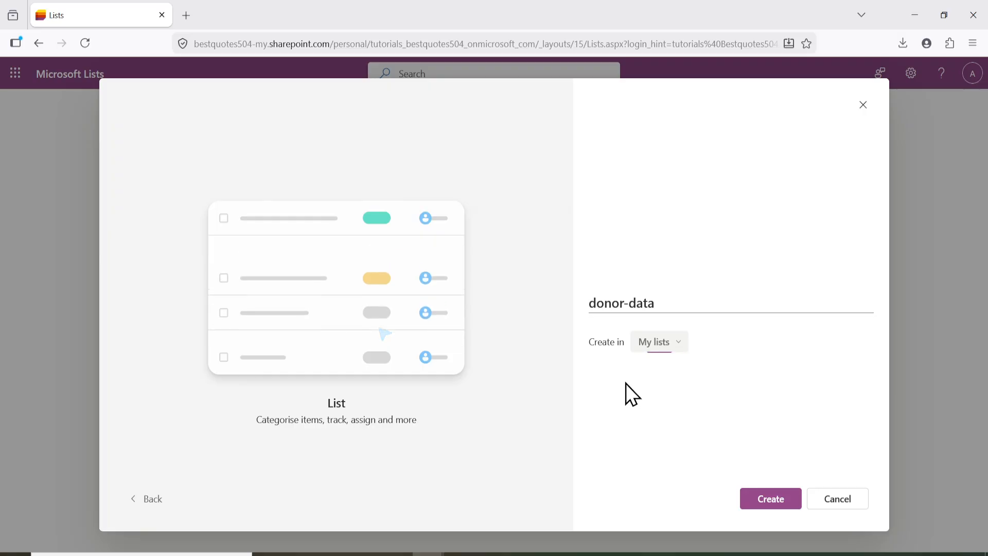
{"action": "left_click", "coordinate": [760, 497]}
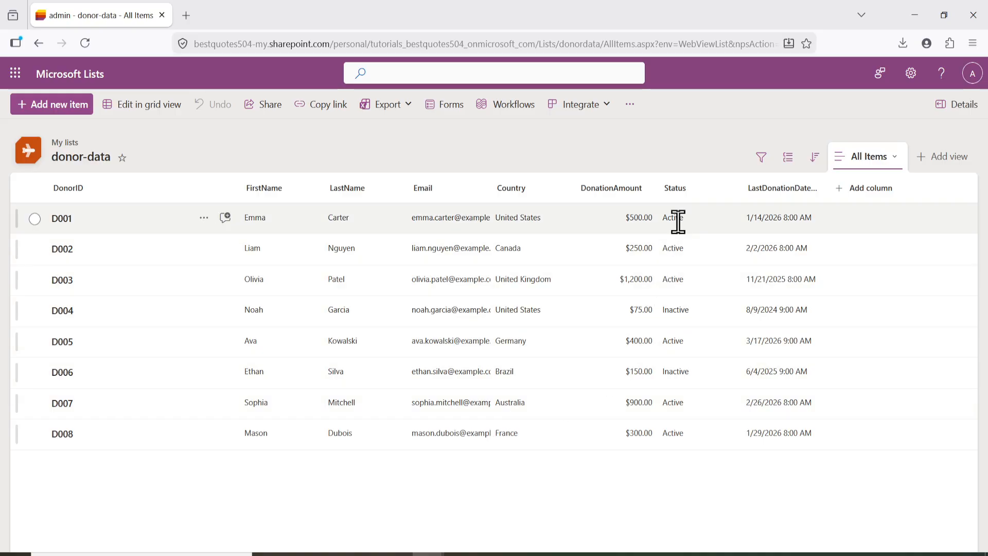
{"action": "left_click", "coordinate": [678, 220]}
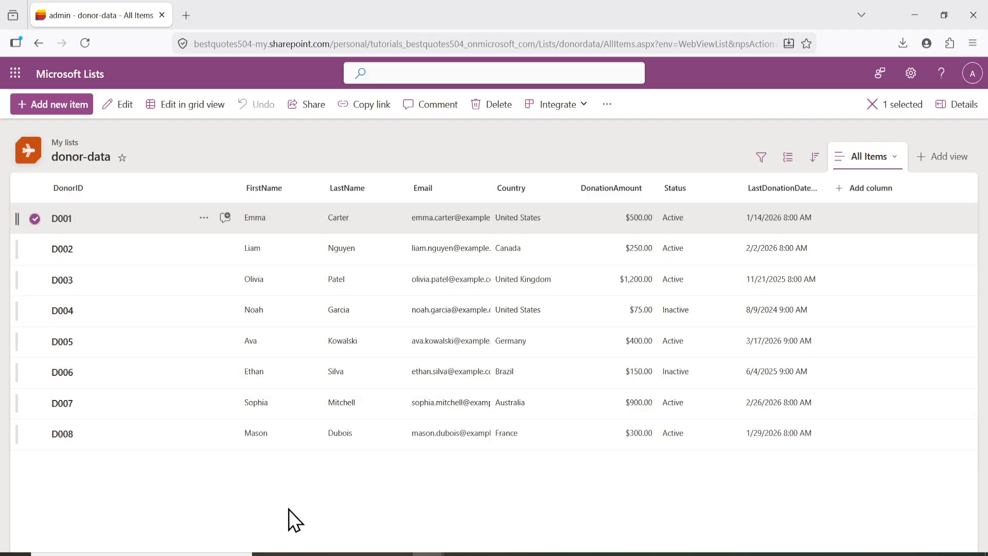
{"action": "left_click", "coordinate": [292, 501]}
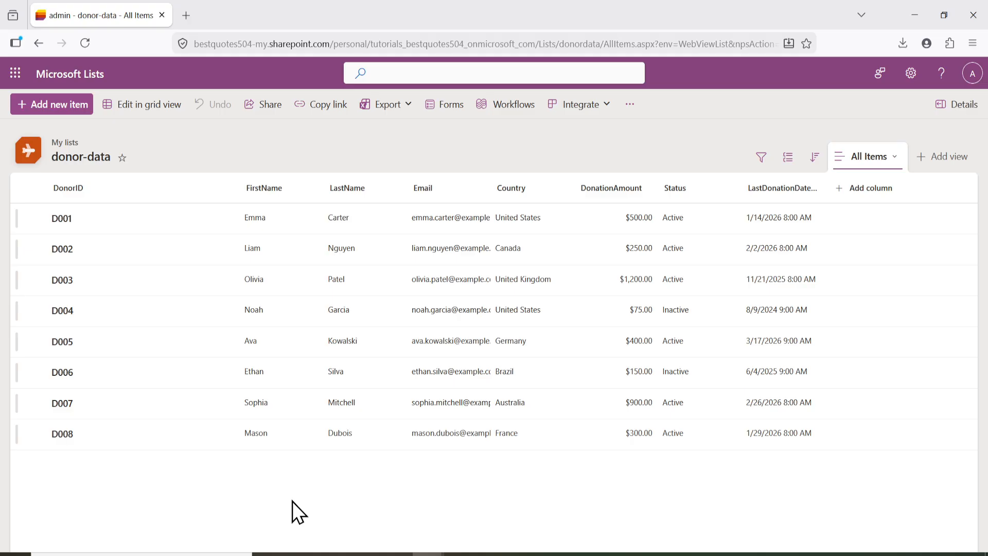
{"action": "double_click", "coordinate": [550, 335]}
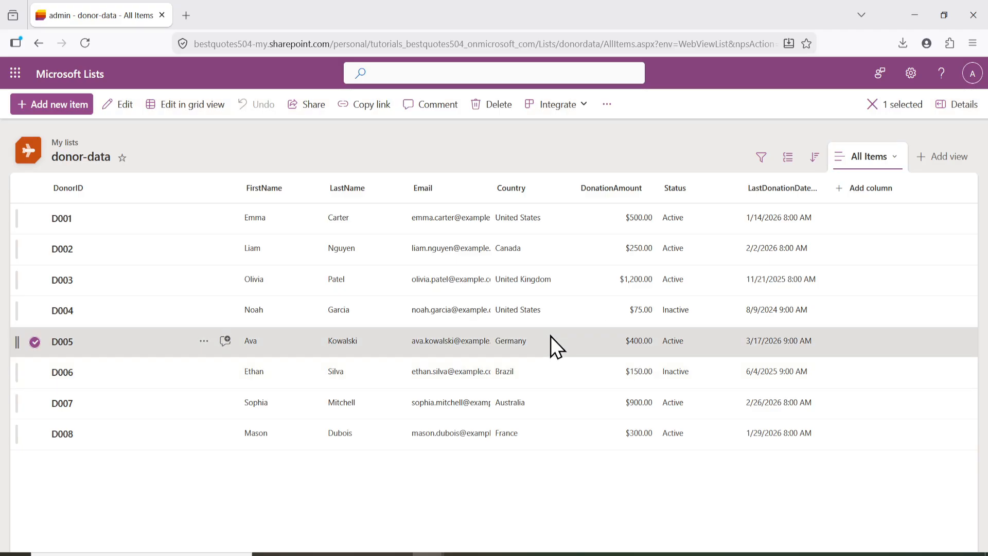